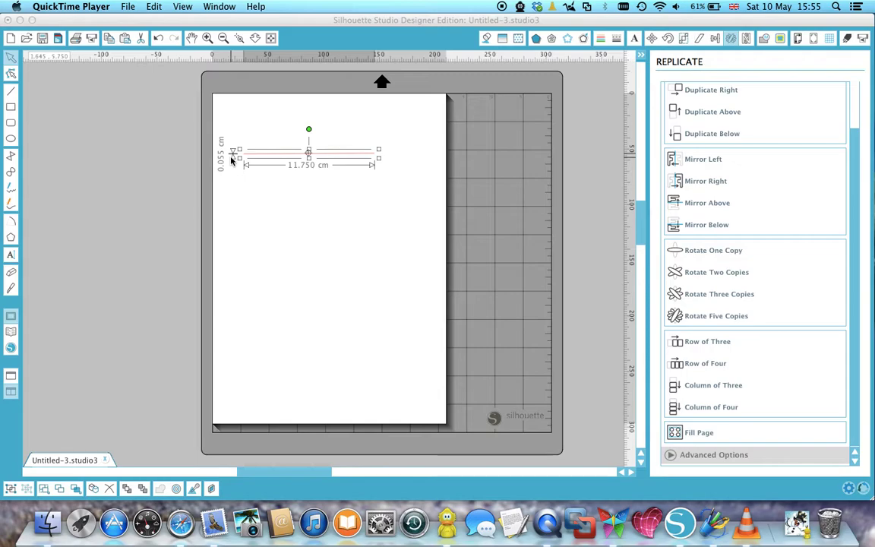
Move the horizontal line's centre of rotation from its middle to its right end and keep the line selected.
{"action": "left_click_drag", "start_coordinate": [308, 156], "coordinate": [371, 156]}
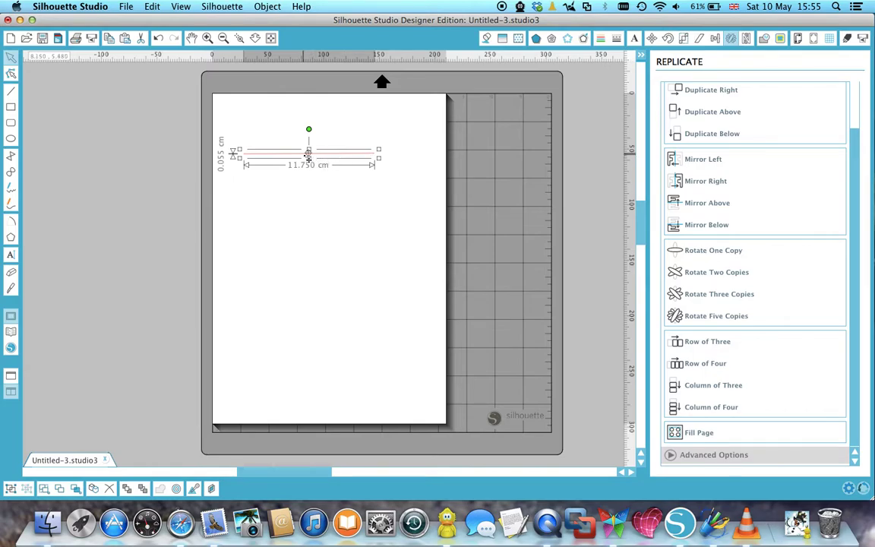
{"action": "left_click_drag", "start_coordinate": [307, 152], "coordinate": [375, 154]}
{"action": "left_click", "coordinate": [88, 106]}
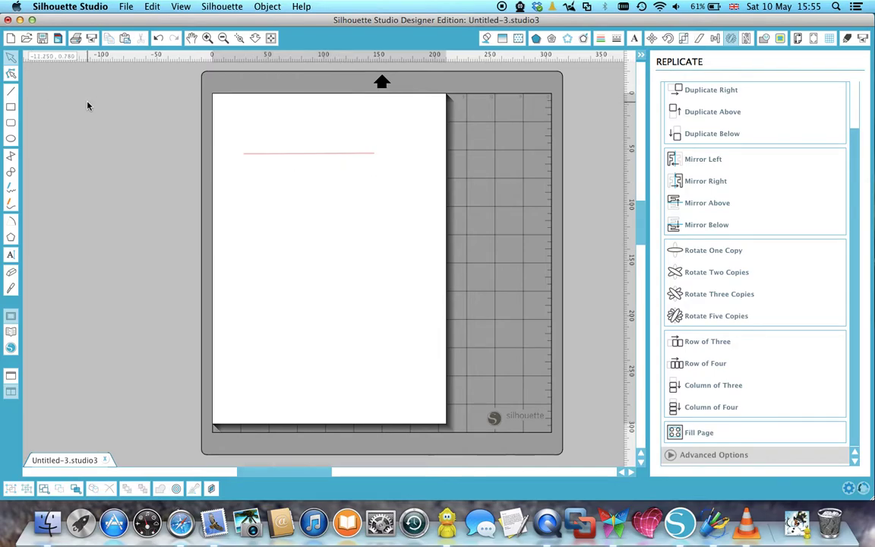
{"action": "left_click", "coordinate": [313, 156]}
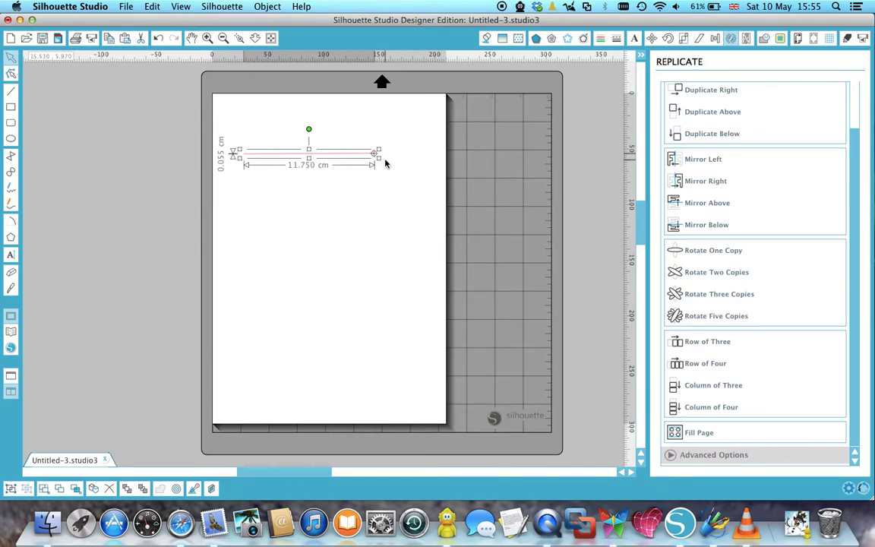
Make one rotated copy of the horizontal line about its right end and swing it round to lie slightly above the original.
{"action": "left_click", "coordinate": [708, 251]}
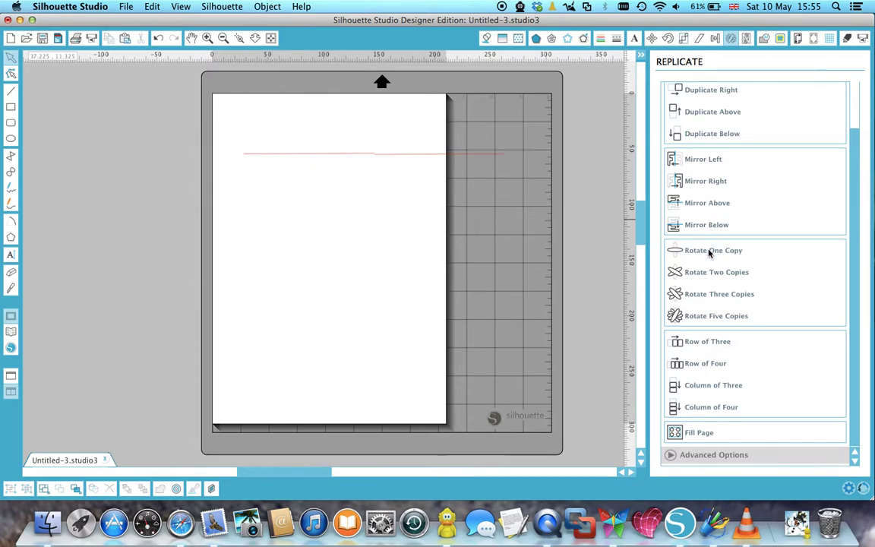
{"action": "left_click", "coordinate": [406, 155]}
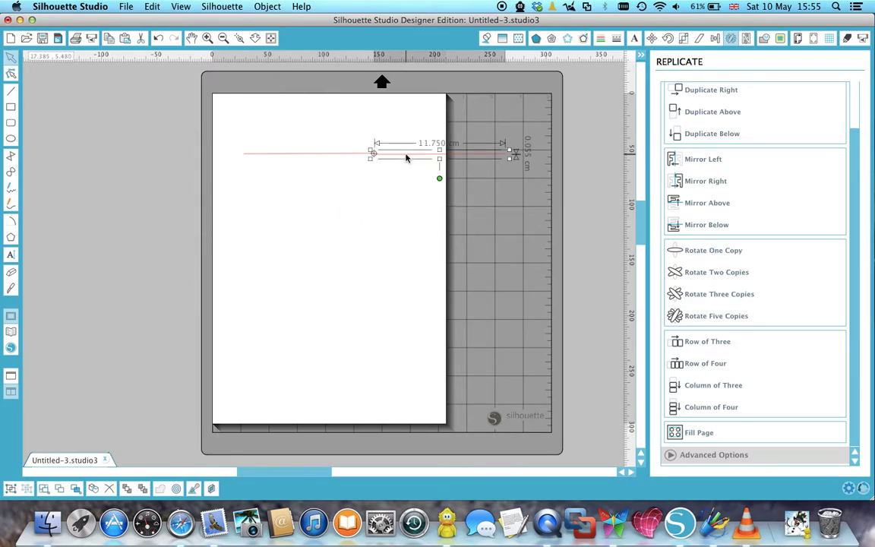
{"action": "left_click_drag", "start_coordinate": [439, 179], "coordinate": [249, 86]}
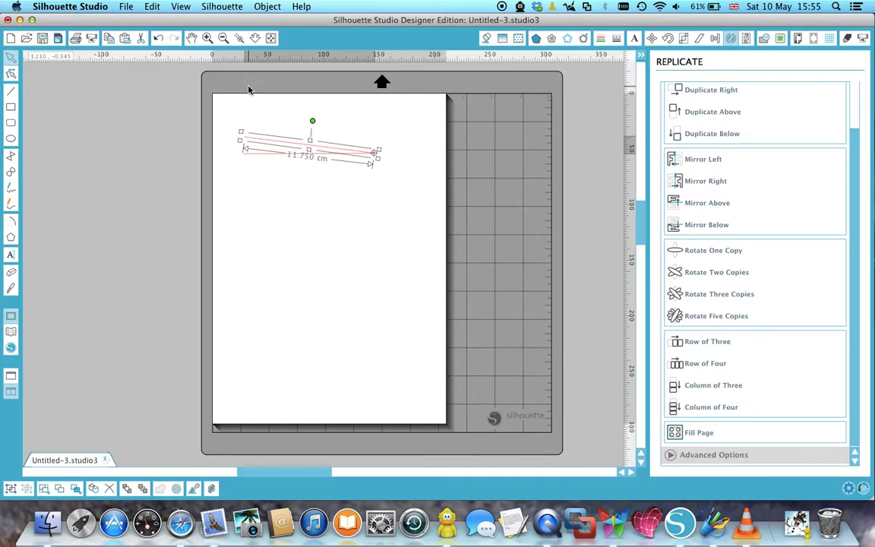
Make one rotated copy of the second line and swing it about the shared end point to form a third fan line above.
{"action": "left_click", "coordinate": [703, 251]}
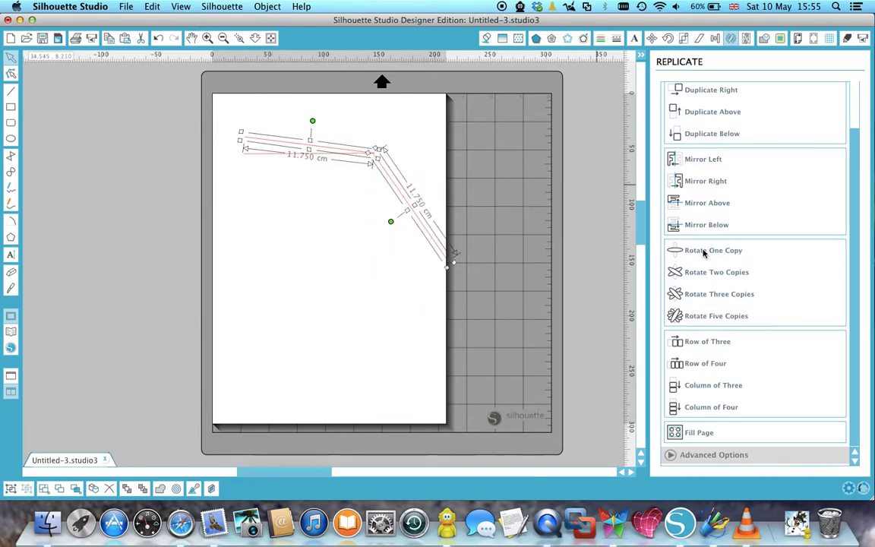
{"action": "left_click", "coordinate": [477, 167]}
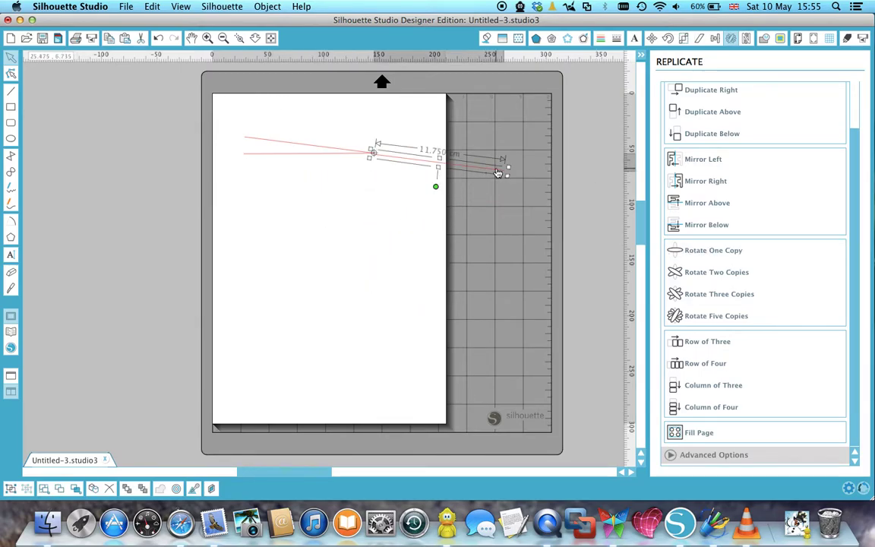
{"action": "left_click_drag", "start_coordinate": [437, 186], "coordinate": [327, 124]}
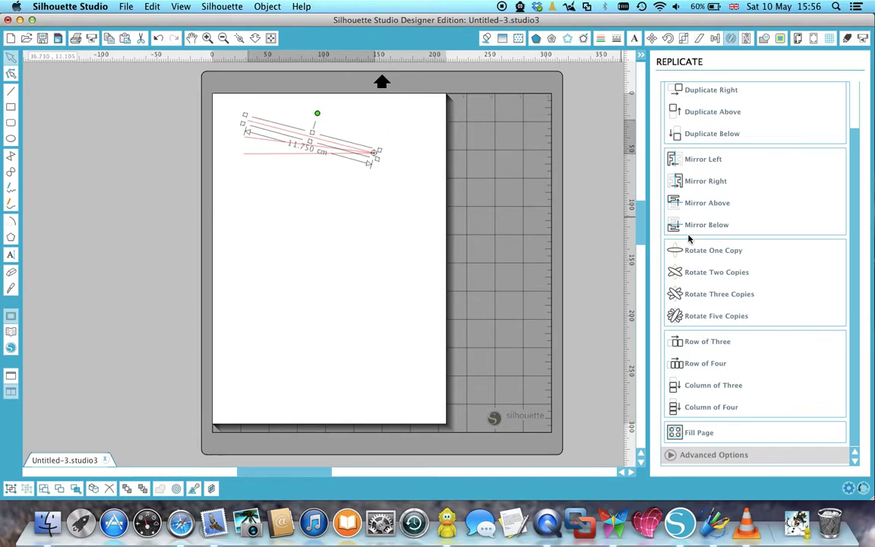
Make one rotated copy of the third line and swing it above the others to complete a four-line fan.
{"action": "left_click", "coordinate": [707, 251]}
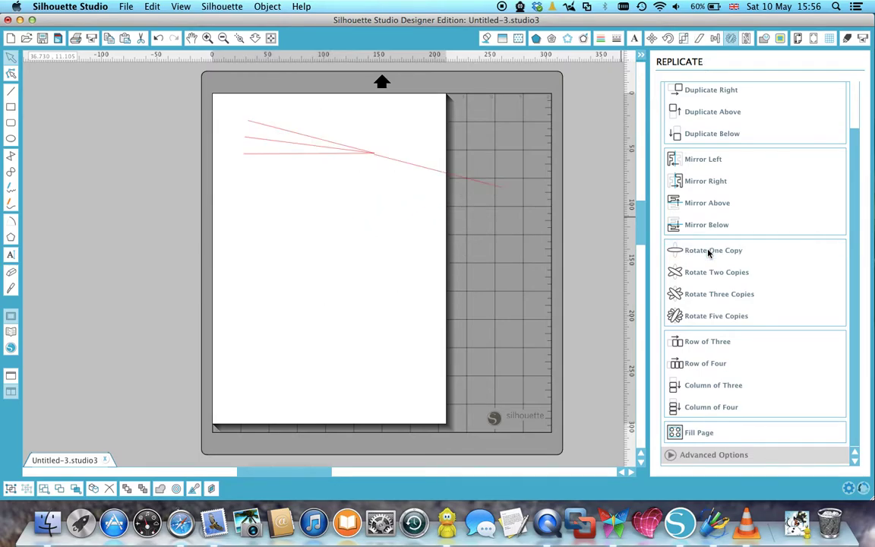
{"action": "left_click", "coordinate": [494, 185]}
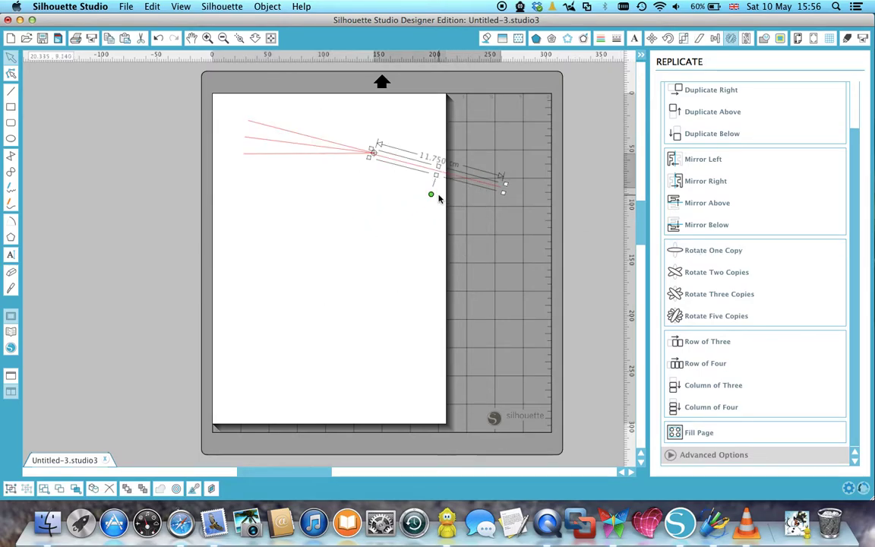
{"action": "left_click_drag", "start_coordinate": [432, 196], "coordinate": [331, 112]}
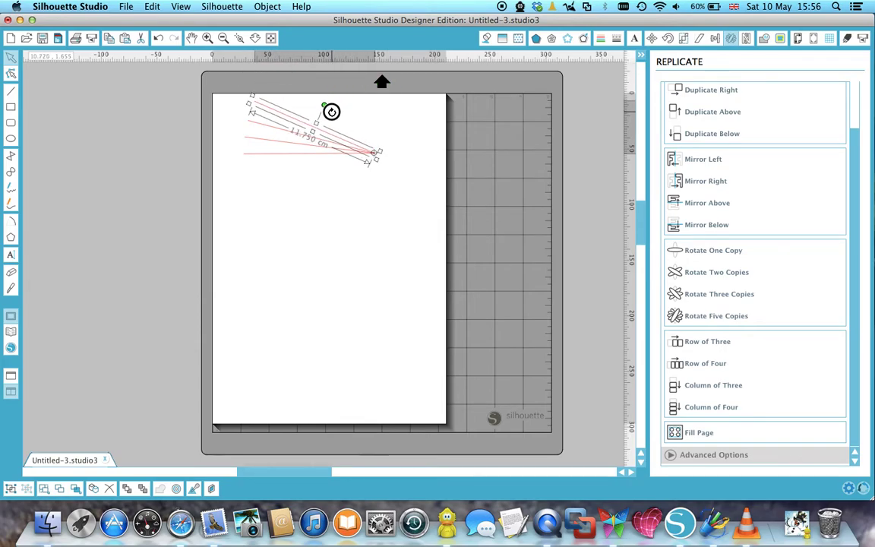
{"action": "left_click", "coordinate": [410, 150]}
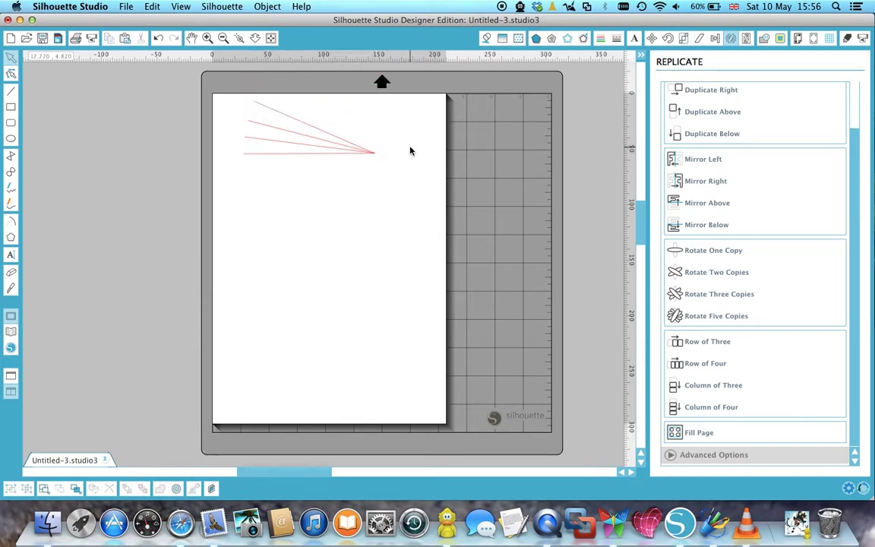
Colour the four fan lines, from bottom to top, olive green, orange, pink and brown.
{"action": "left_click", "coordinate": [284, 157]}
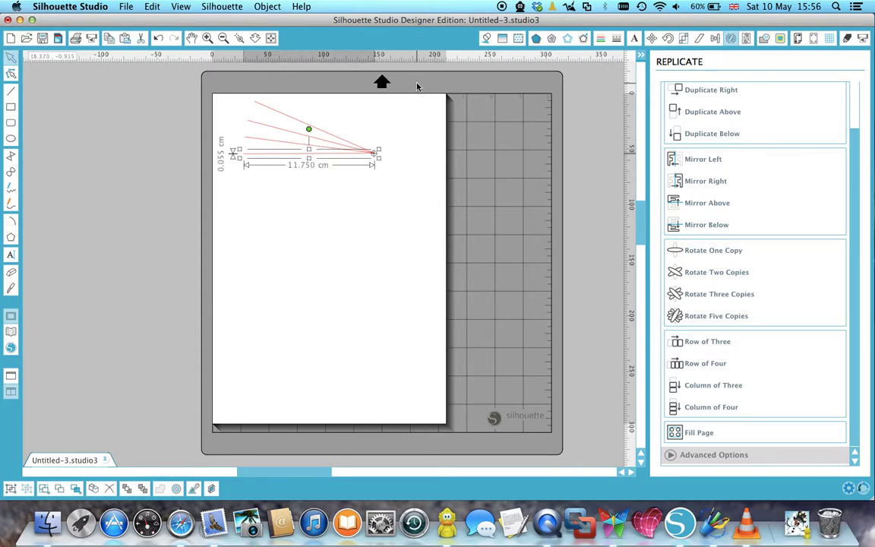
{"action": "left_click", "coordinate": [600, 38]}
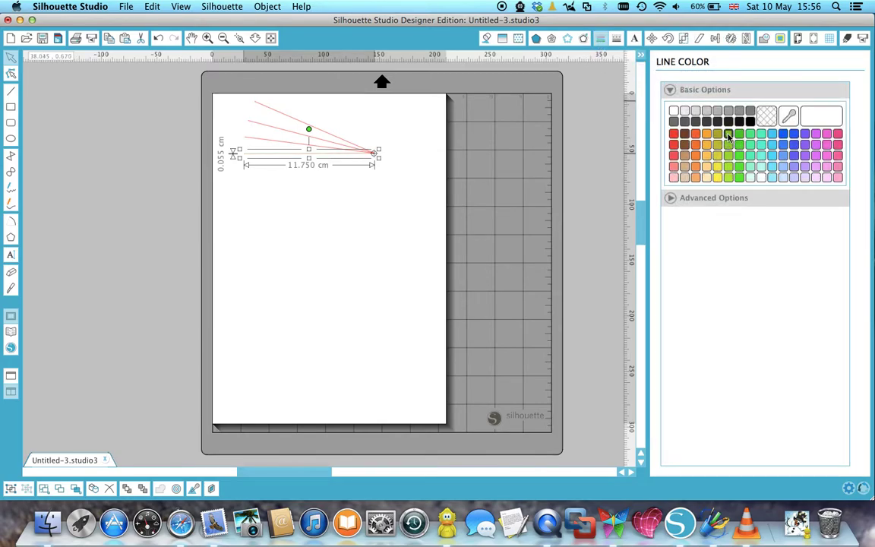
{"action": "left_click_drag", "start_coordinate": [288, 143], "coordinate": [289, 144]}
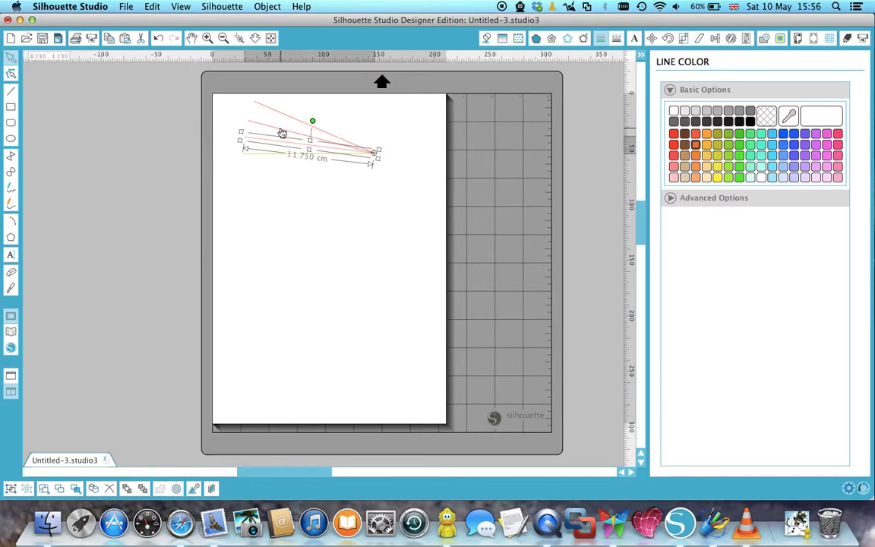
{"action": "left_click_drag", "start_coordinate": [252, 118], "coordinate": [279, 132]}
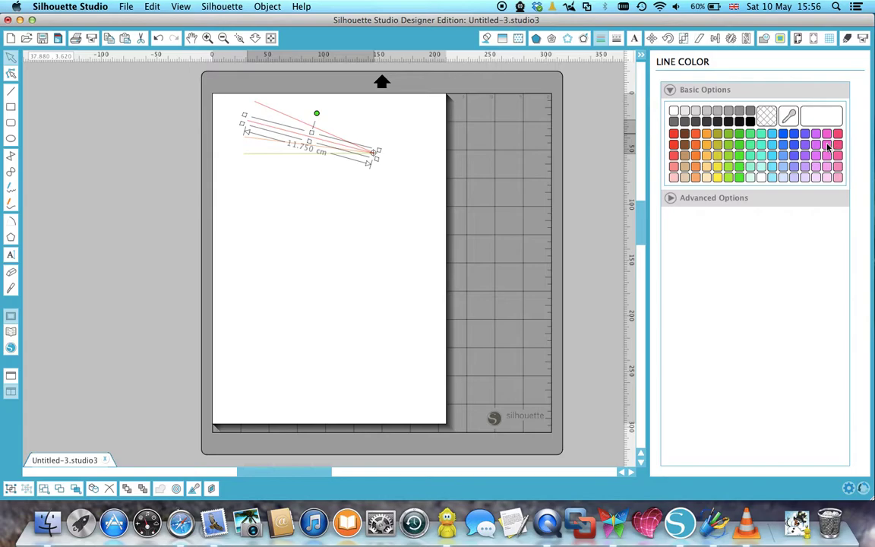
{"action": "left_click_drag", "start_coordinate": [267, 111], "coordinate": [304, 122]}
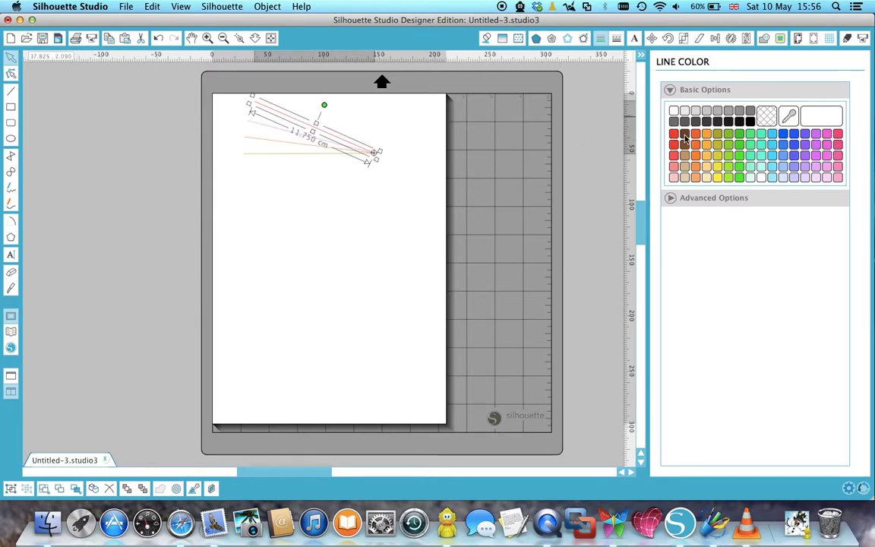
{"action": "left_click", "coordinate": [416, 140]}
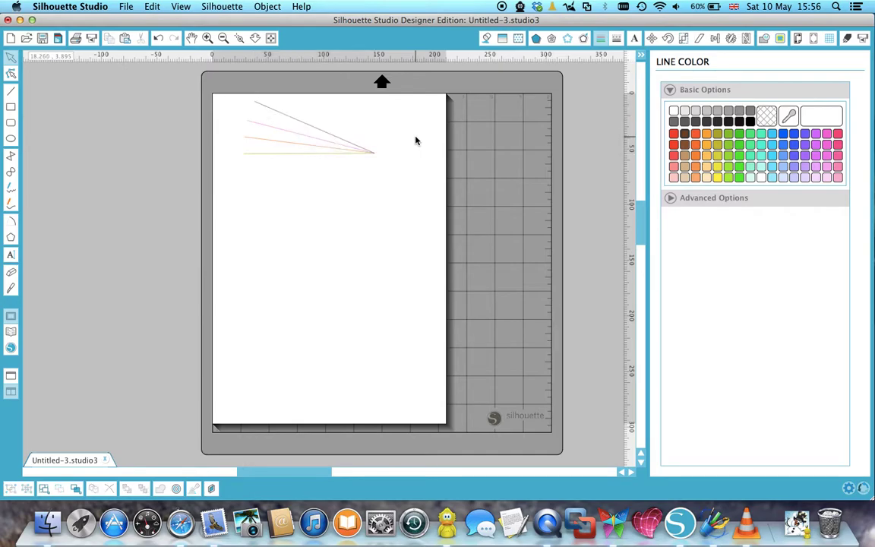
Set the line thickness of all four fan lines to 0.210 cm.
{"action": "left_click_drag", "start_coordinate": [194, 89], "coordinate": [422, 182]}
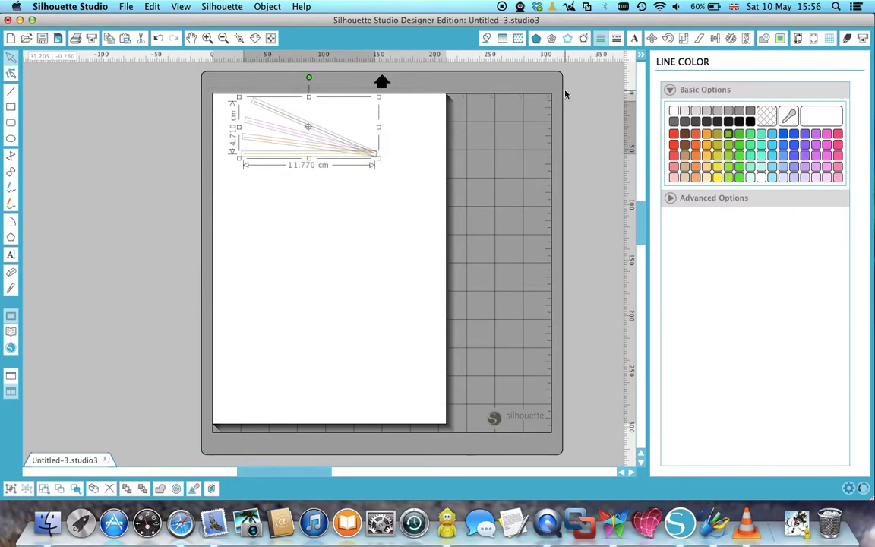
{"action": "left_click", "coordinate": [617, 40]}
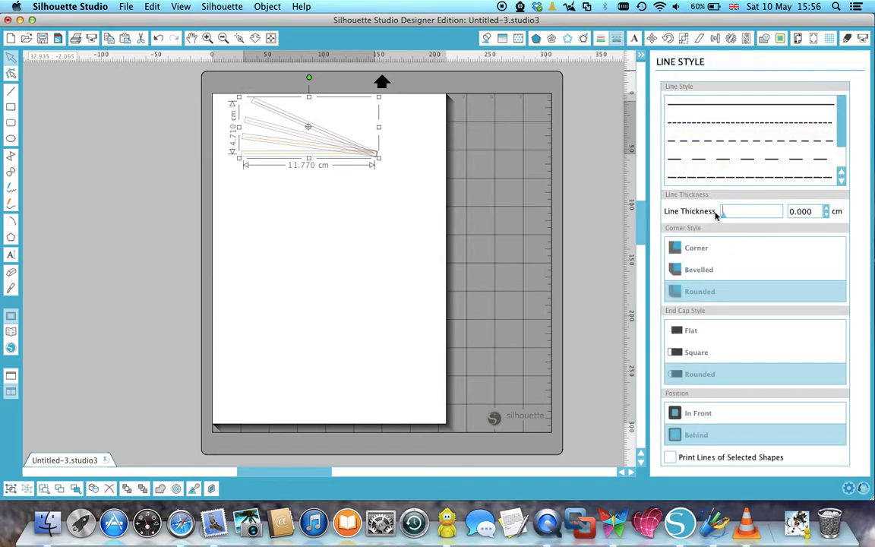
{"action": "left_click_drag", "start_coordinate": [724, 216], "coordinate": [724, 216]}
{"action": "left_click", "coordinate": [465, 180]}
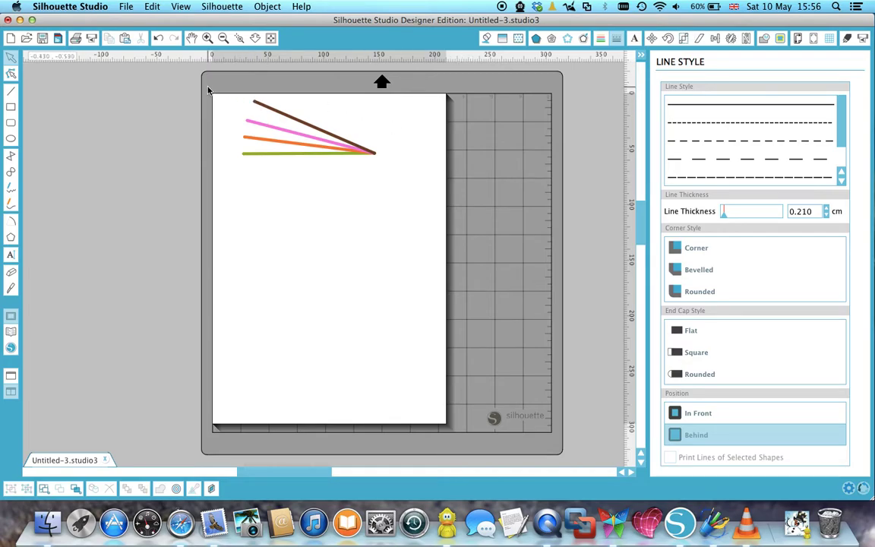
Select the four coloured lines together and group them into one object.
{"action": "left_click_drag", "start_coordinate": [187, 81], "coordinate": [425, 197]}
{"action": "right_click", "coordinate": [319, 142]}
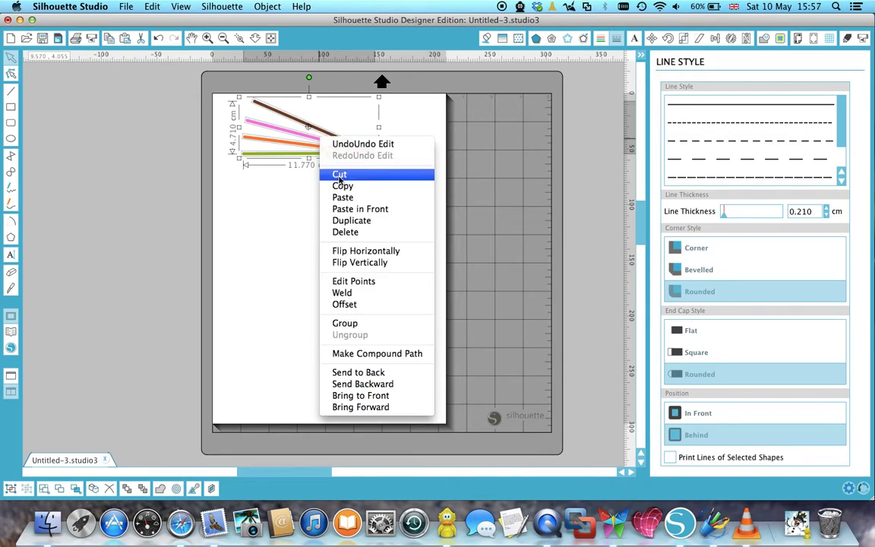
{"action": "left_click", "coordinate": [353, 325]}
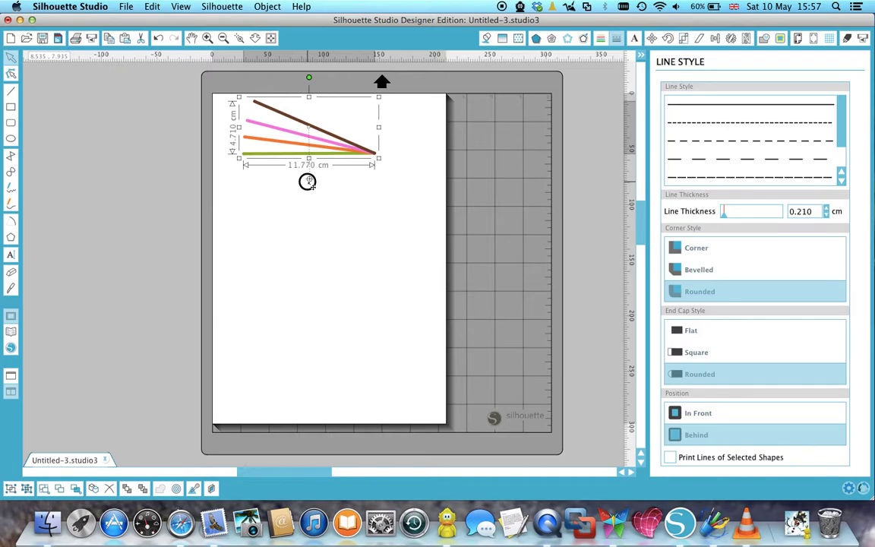
Move the grouped fan's centre of rotation to a point just below it and replicate the fan with Rotate Five Copies.
{"action": "mouse_move", "coordinate": [307, 181]}
{"action": "left_mouse_down"}
{"action": "mouse_move", "coordinate": [311, 303]}
{"action": "mouse_move", "coordinate": [308, 187]}
{"action": "left_mouse_up"}
{"action": "left_click", "coordinate": [730, 39]}
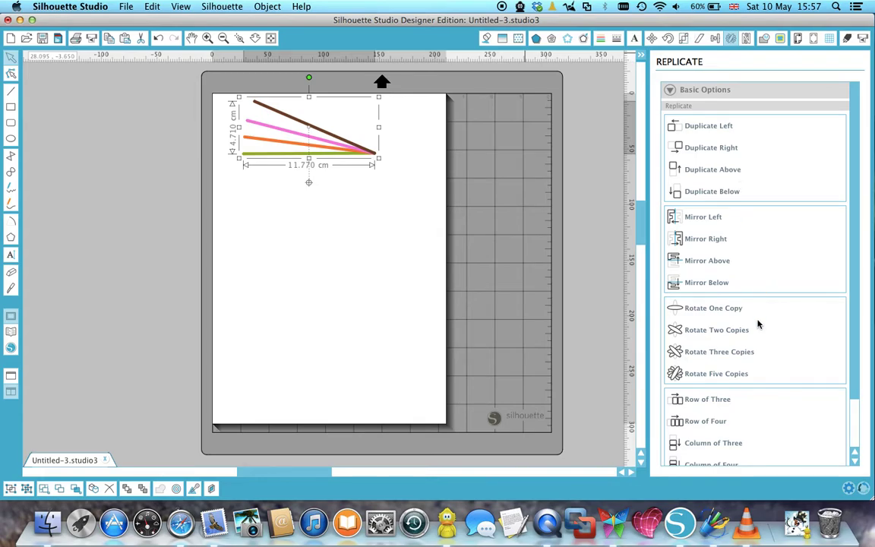
{"action": "left_click", "coordinate": [743, 374]}
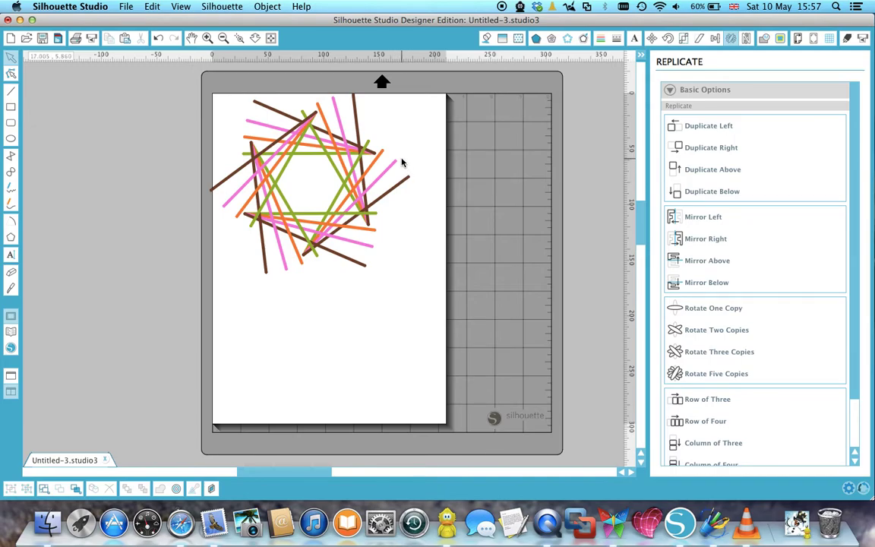
{"action": "left_click", "coordinate": [334, 224]}
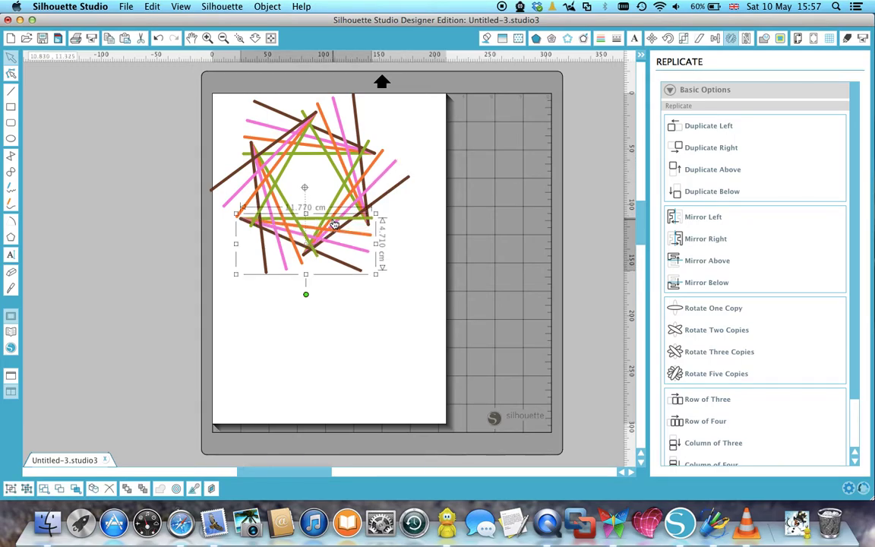
{"action": "left_click", "coordinate": [151, 7]}
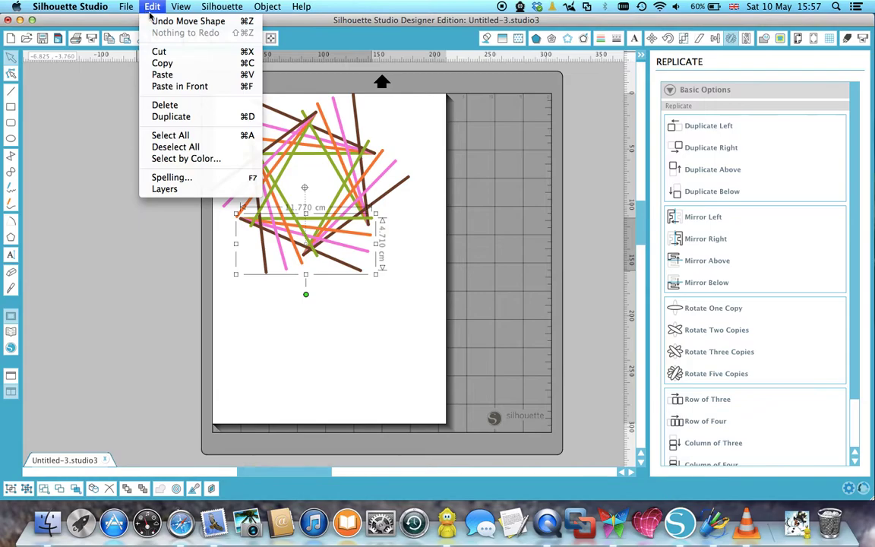
{"action": "left_click", "coordinate": [191, 24]}
{"action": "left_click", "coordinate": [134, 70]}
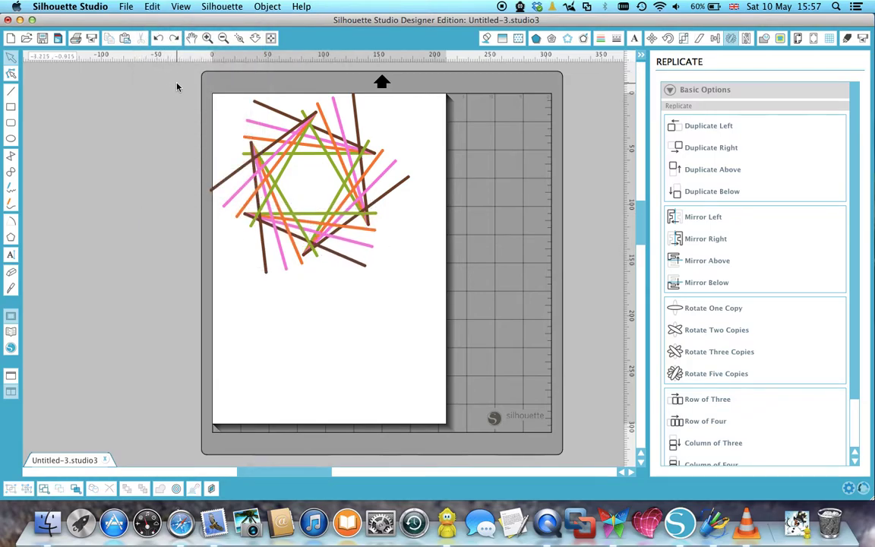
Group all the rotated fans into one design and move it slightly down and to the left on the page.
{"action": "left_click_drag", "start_coordinate": [251, 82], "coordinate": [425, 315]}
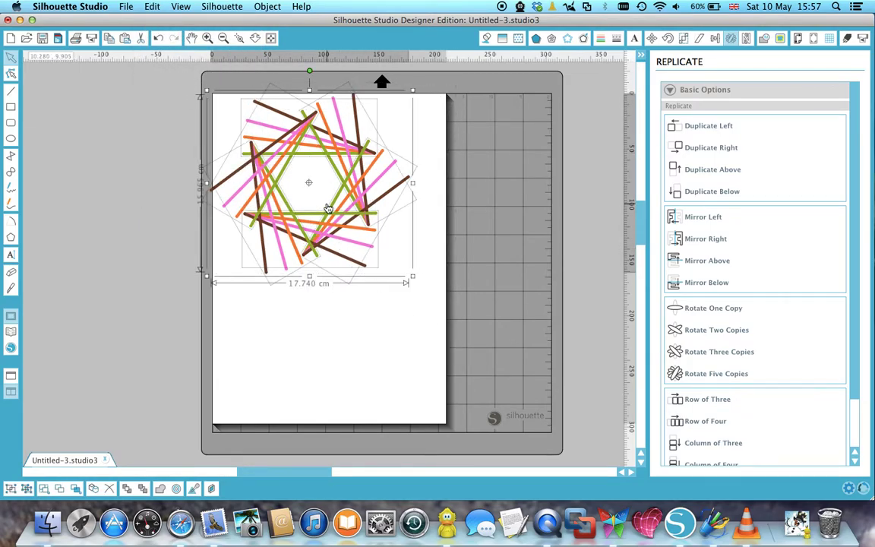
{"action": "right_click", "coordinate": [327, 206]}
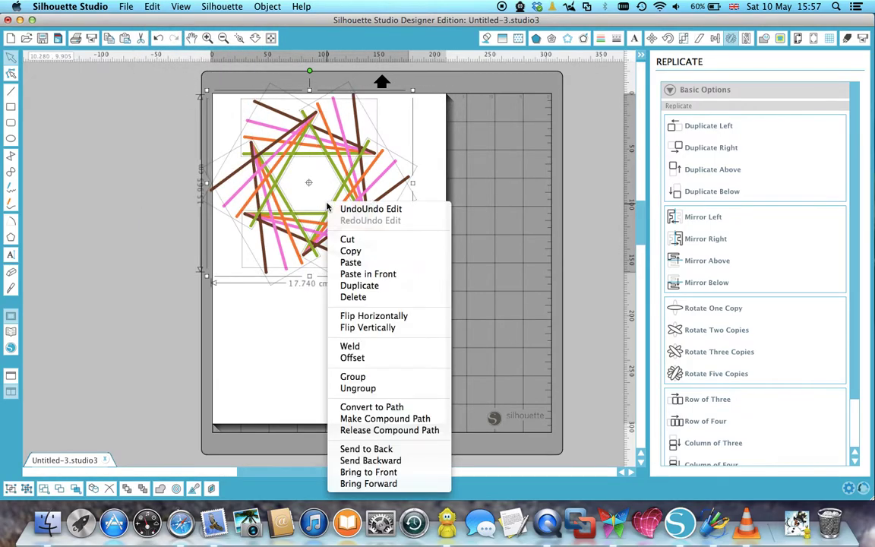
{"action": "left_click", "coordinate": [354, 376]}
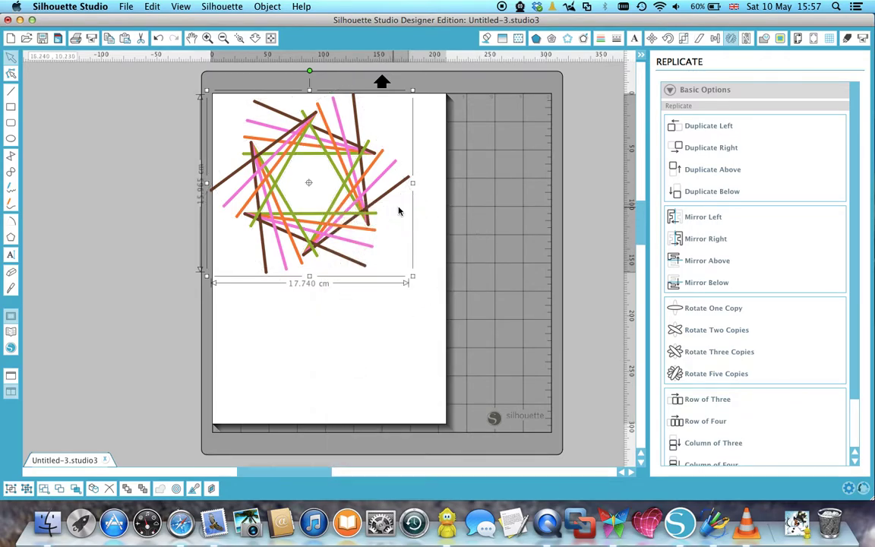
{"action": "left_click", "coordinate": [393, 211]}
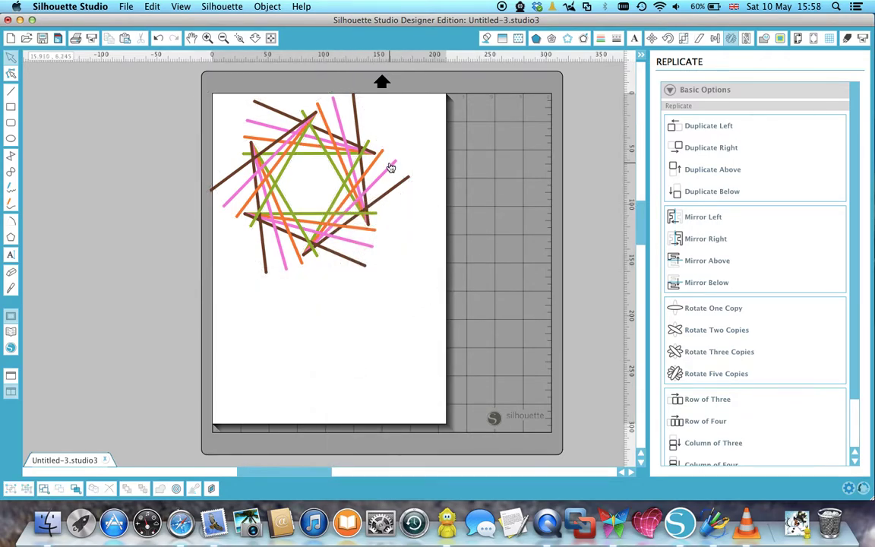
{"action": "left_click_drag", "start_coordinate": [299, 204], "coordinate": [279, 216]}
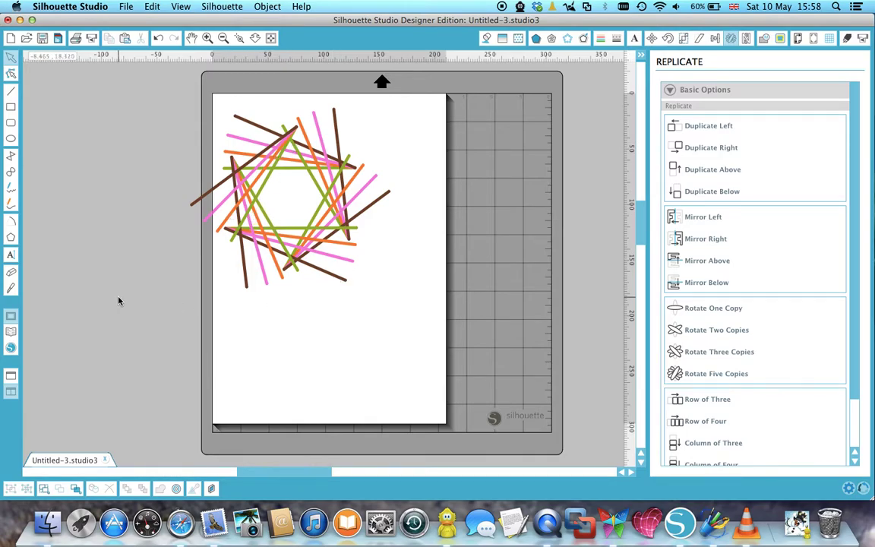
Draw a circle below the design, straddling the left edge of the page.
{"action": "left_click", "coordinate": [10, 140]}
{"action": "left_click_drag", "start_coordinate": [164, 277], "coordinate": [276, 388]}
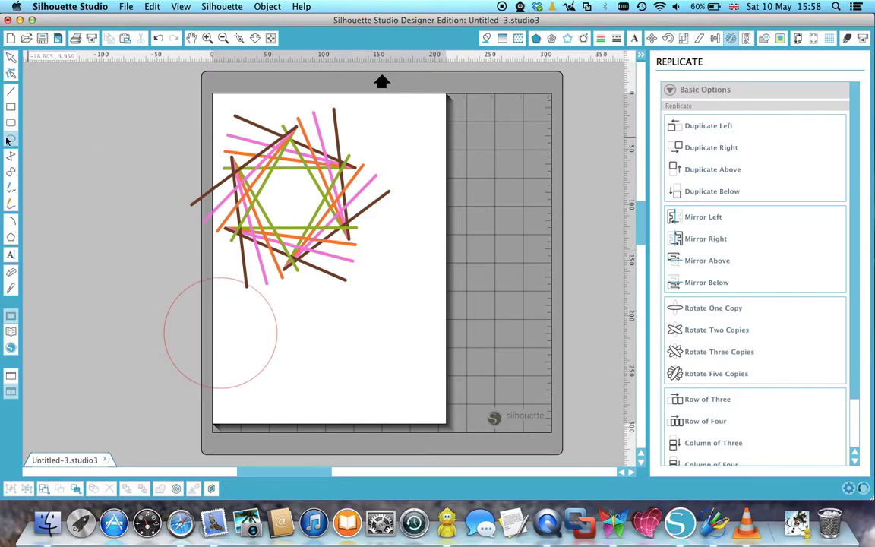
Move the circle onto the centre of the spirograph design and keep it selected.
{"action": "left_click", "coordinate": [11, 57]}
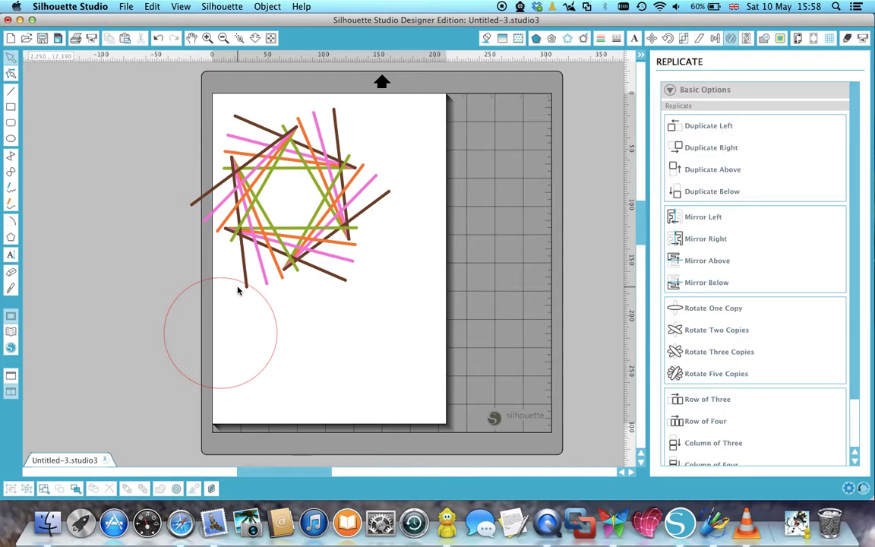
{"action": "mouse_move", "coordinate": [238, 287]}
{"action": "left_mouse_down"}
{"action": "mouse_move", "coordinate": [244, 248]}
{"action": "mouse_move", "coordinate": [297, 147]}
{"action": "mouse_move", "coordinate": [312, 155]}
{"action": "left_mouse_up"}
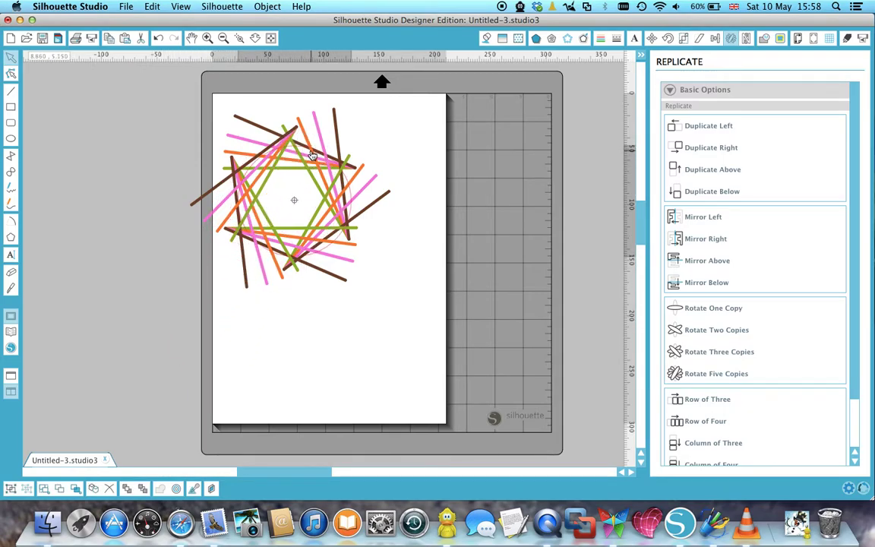
{"action": "left_click", "coordinate": [312, 154]}
{"action": "left_click", "coordinate": [276, 138]}
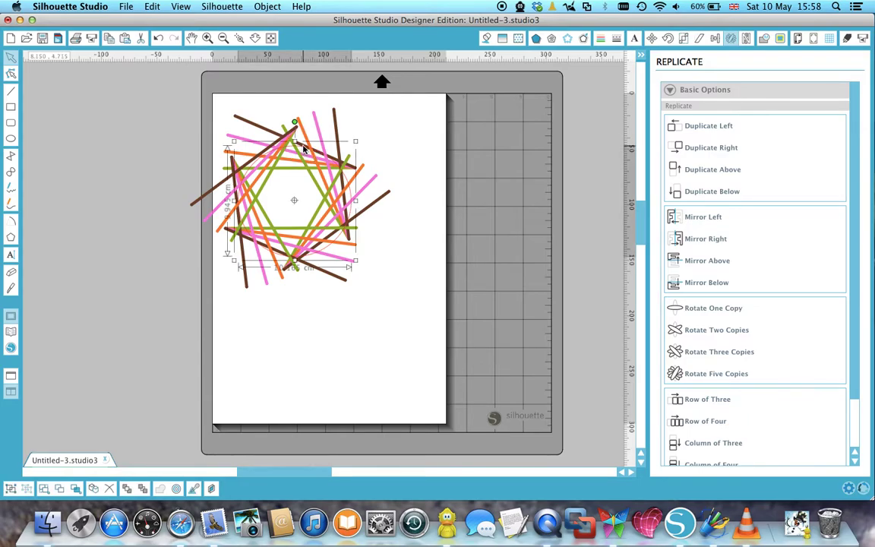
Set the circle's line thickness to 0.410 cm and deselect it.
{"action": "left_click", "coordinate": [613, 40]}
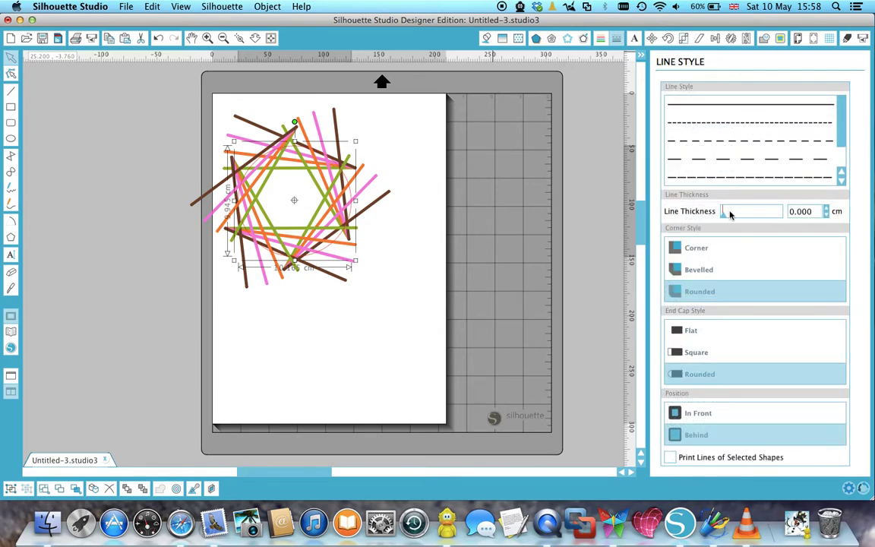
{"action": "left_click", "coordinate": [723, 213]}
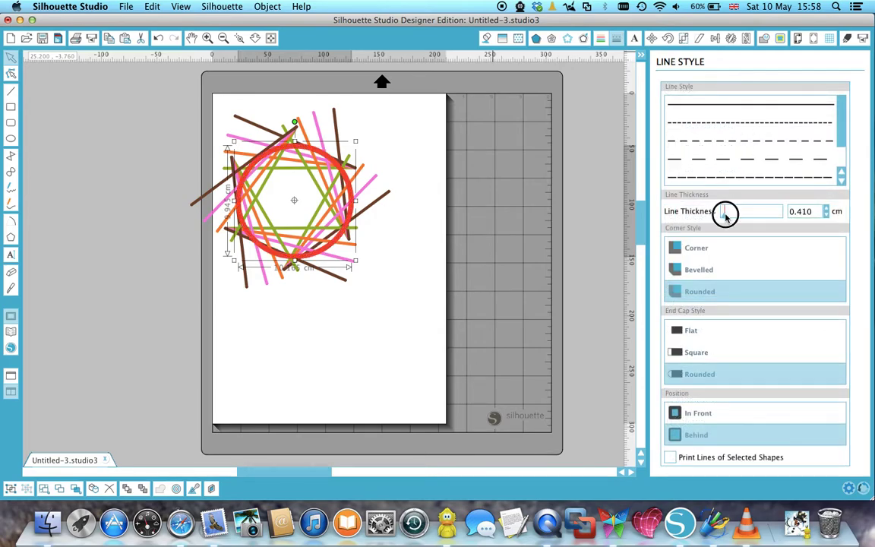
{"action": "left_click", "coordinate": [530, 197]}
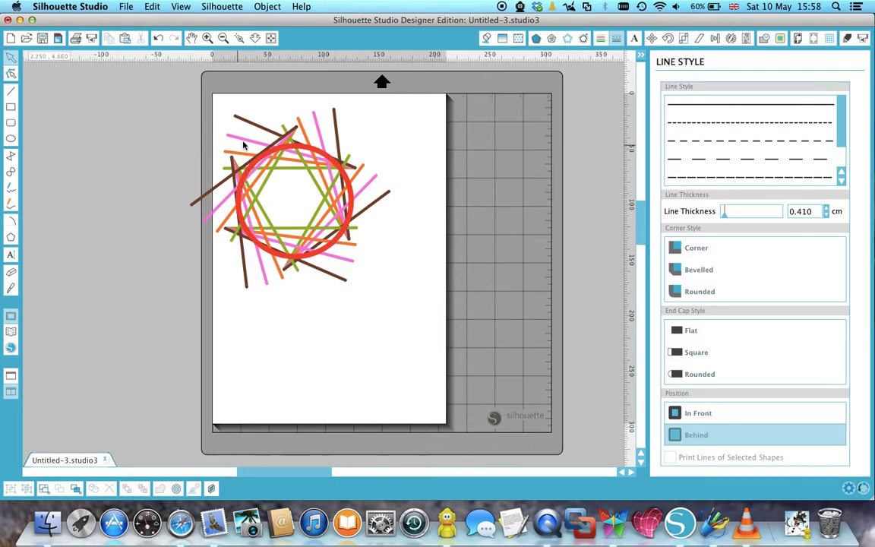
Move the red circle off the left side of the page and the line design down to the middle of the page.
{"action": "left_click", "coordinate": [341, 239]}
{"action": "left_click_drag", "start_coordinate": [338, 236], "coordinate": [185, 247]}
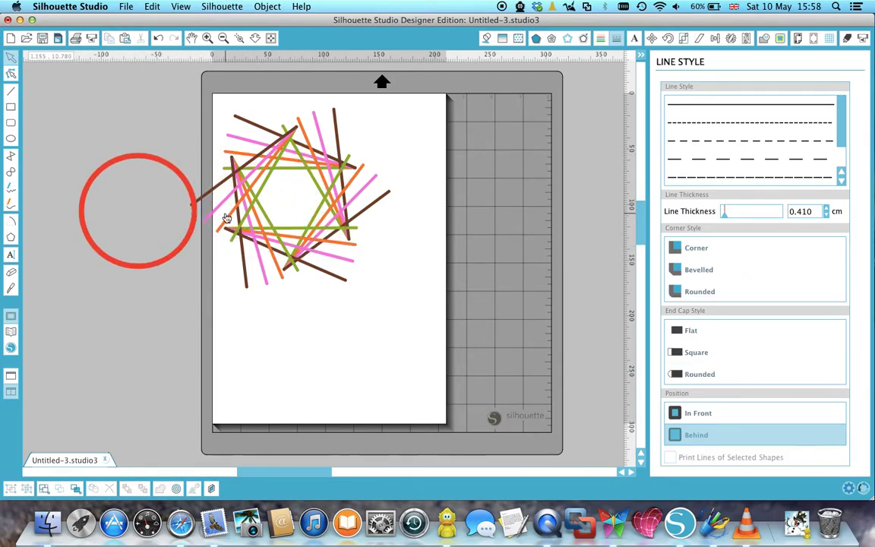
{"action": "left_click", "coordinate": [322, 213]}
{"action": "left_click_drag", "start_coordinate": [322, 213], "coordinate": [358, 273]}
{"action": "left_click", "coordinate": [263, 185]}
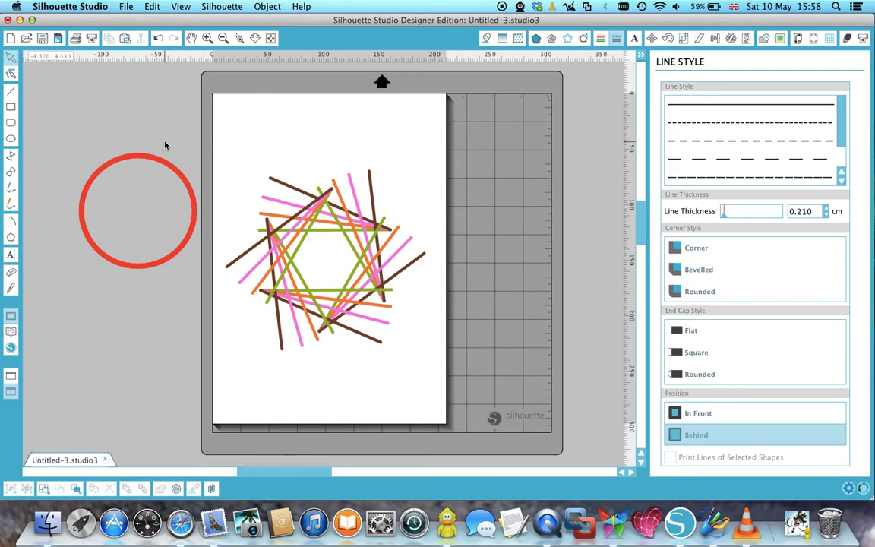
Shift the red circle further left, well away from the page.
{"action": "left_click", "coordinate": [193, 229]}
{"action": "left_click_drag", "start_coordinate": [192, 221], "coordinate": [114, 243]}
{"action": "left_click", "coordinate": [143, 237]}
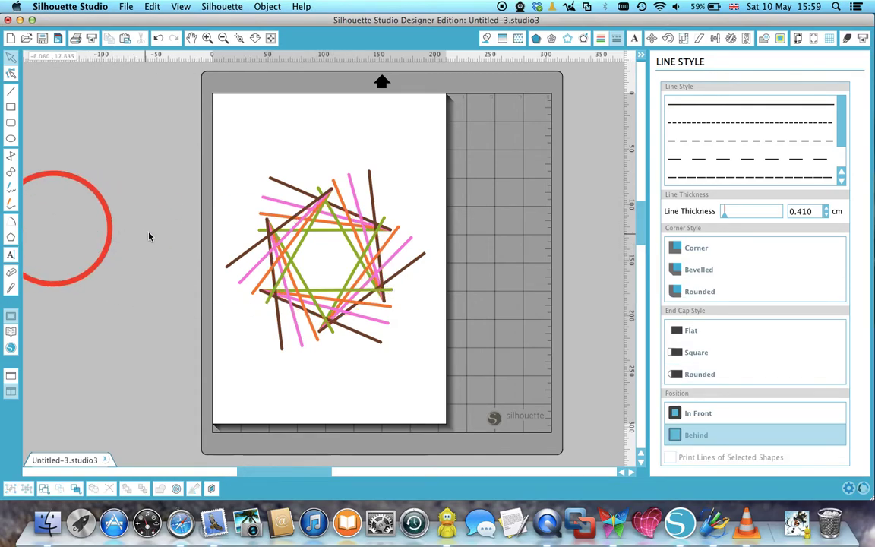
Stretch the line design vertically, upward past the page's top edge and down to its bottom edge, to about 31.7 cm tall.
{"action": "left_click", "coordinate": [334, 203]}
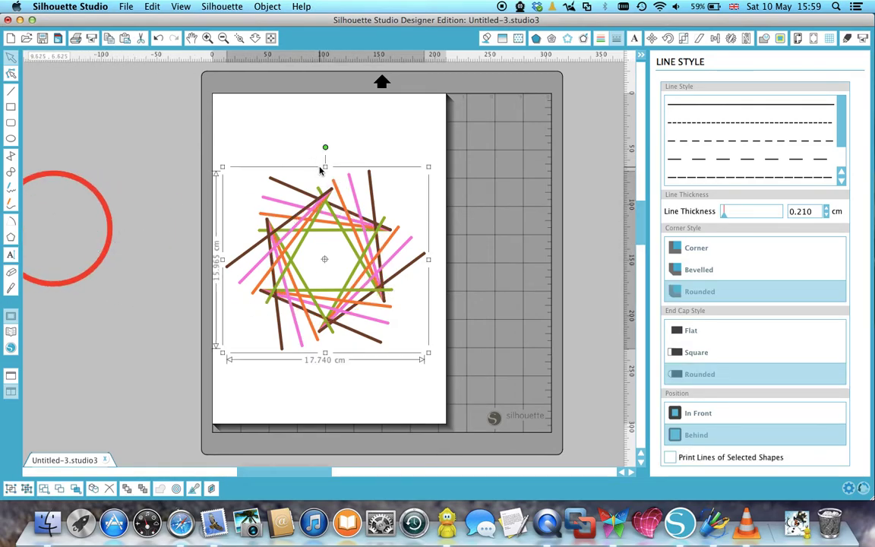
{"action": "left_click_drag", "start_coordinate": [325, 167], "coordinate": [316, 66]}
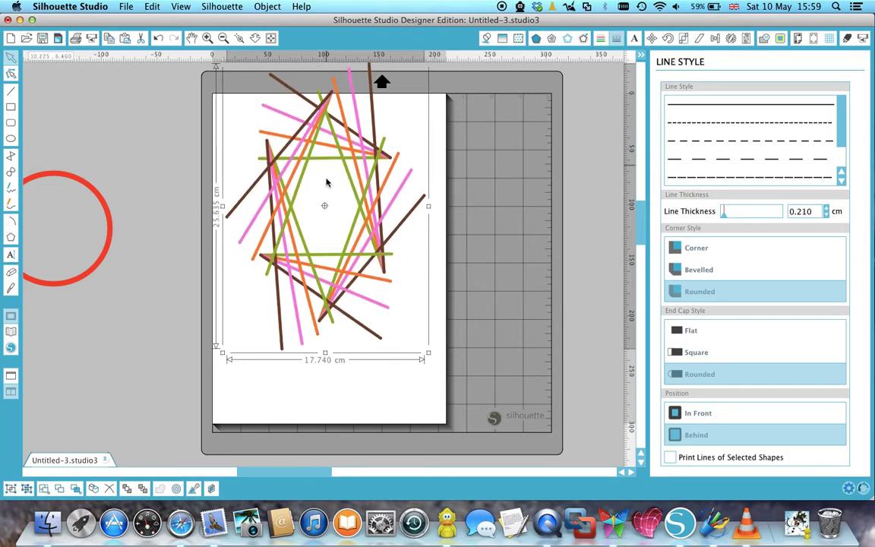
{"action": "left_click", "coordinate": [322, 365]}
{"action": "left_click", "coordinate": [312, 319]}
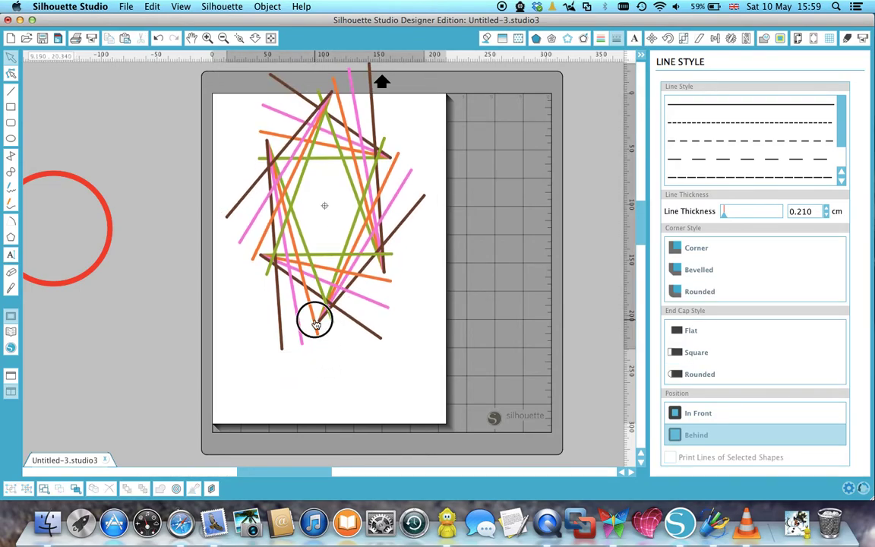
{"action": "left_click", "coordinate": [325, 354]}
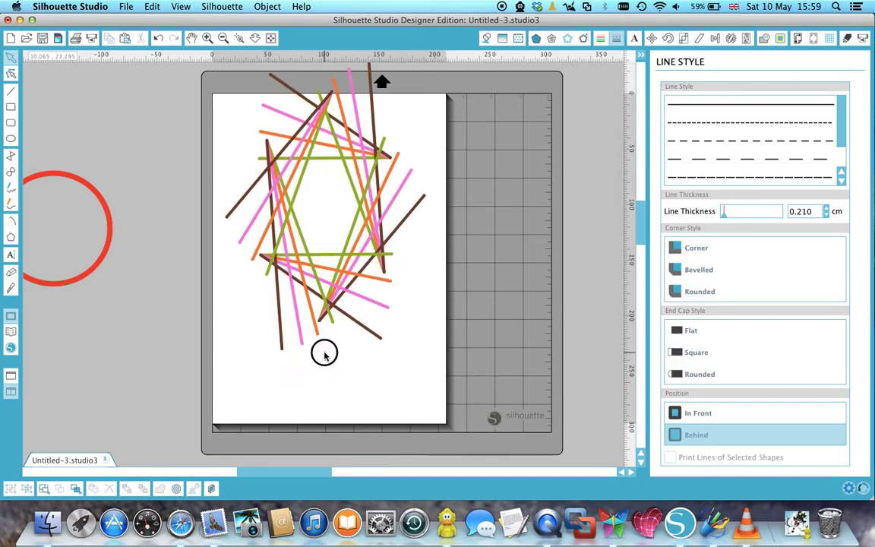
{"action": "left_click", "coordinate": [321, 322]}
{"action": "left_click_drag", "start_coordinate": [325, 353], "coordinate": [325, 420]}
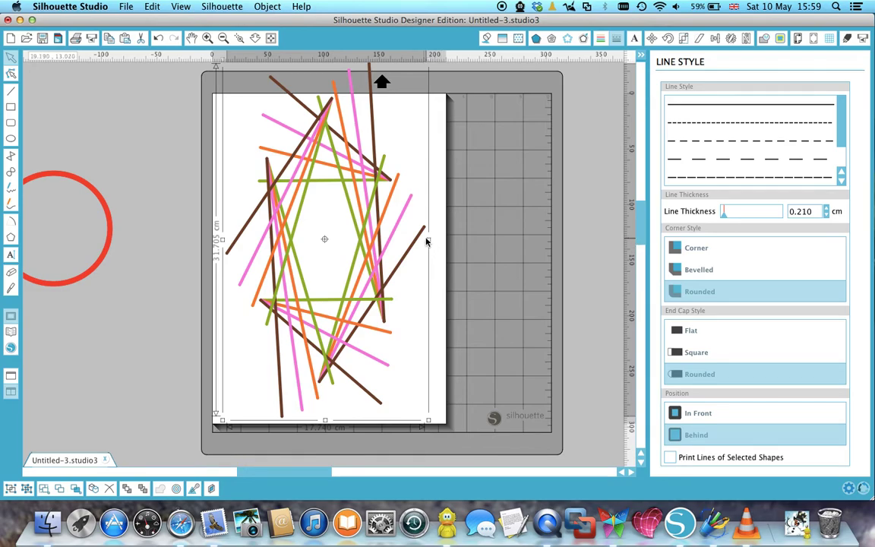
{"action": "left_click", "coordinate": [478, 236]}
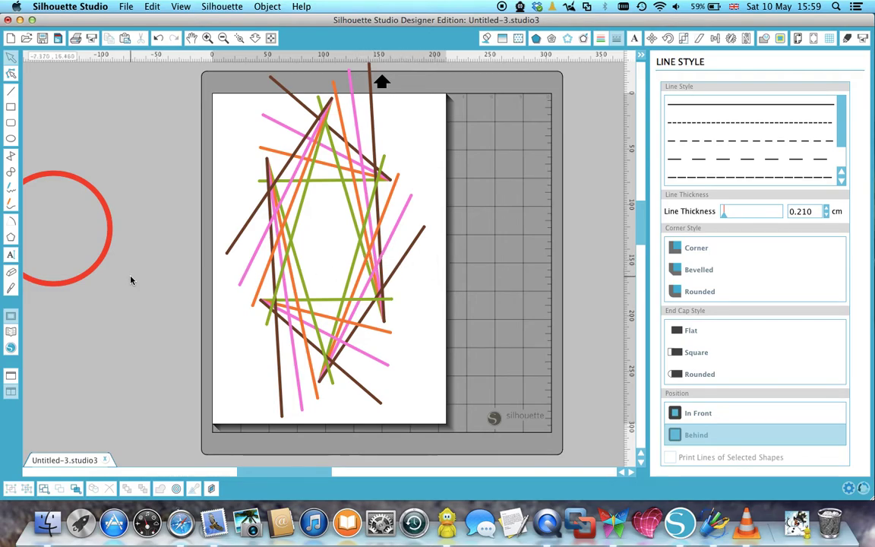
Bring the red circle back toward the page, leaving it just outside the left edge.
{"action": "left_click_drag", "start_coordinate": [78, 269], "coordinate": [152, 268]}
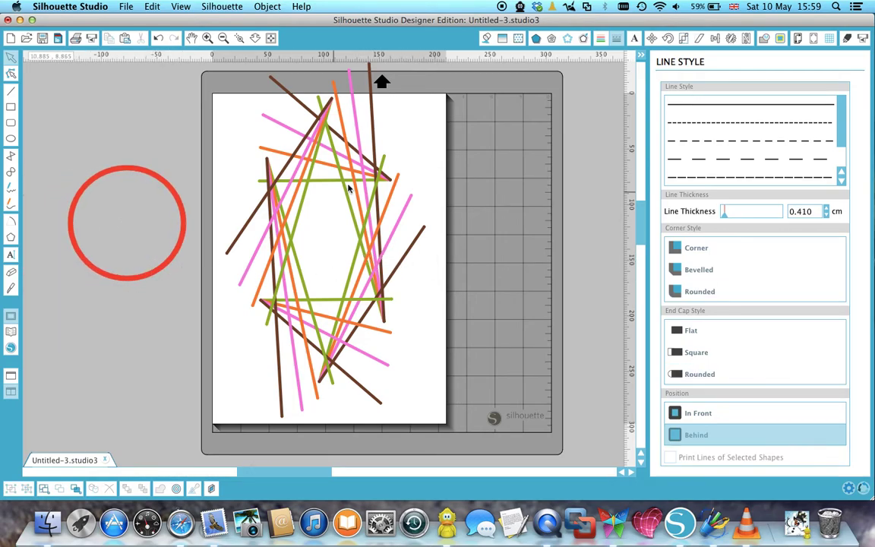